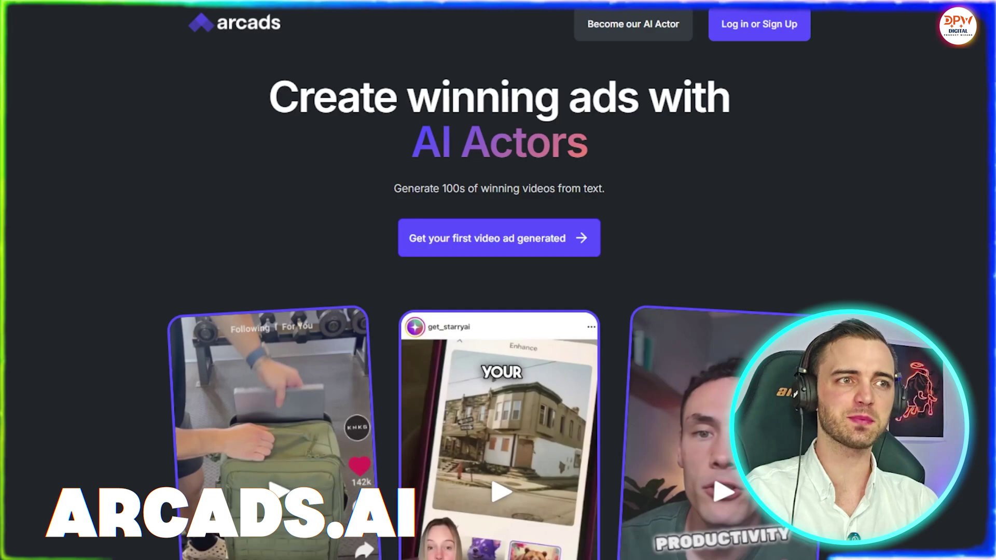
# Scroll down through the Arcads landing page before entering the workspace
pyautogui.scroll(-3, 498, 311)
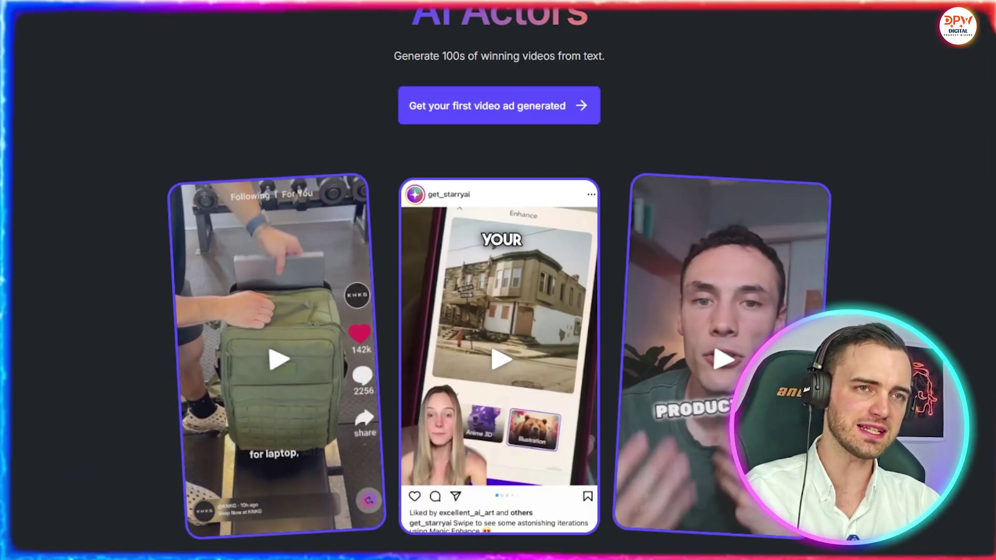
pyautogui.scroll(-3, 498, 311)
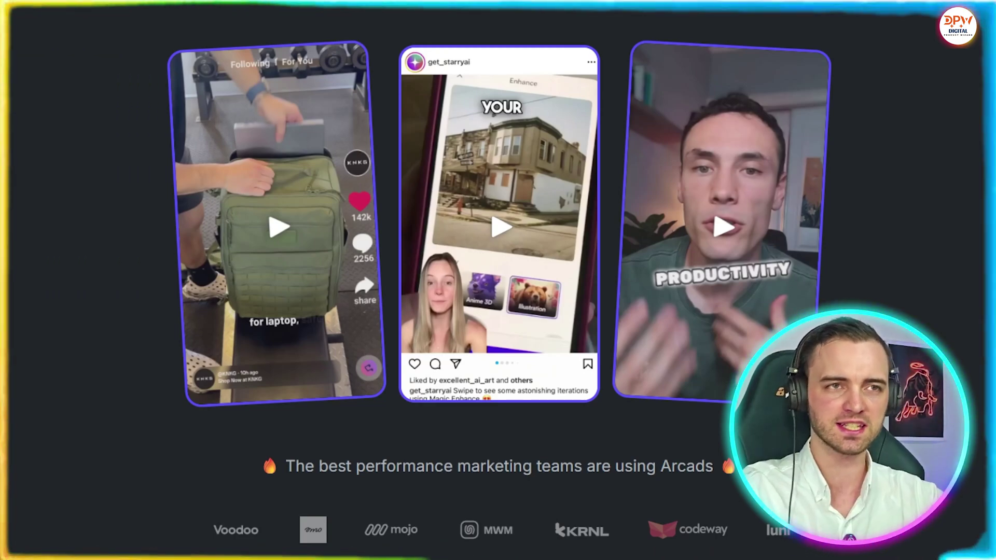
pyautogui.scroll(-5, 498, 281)
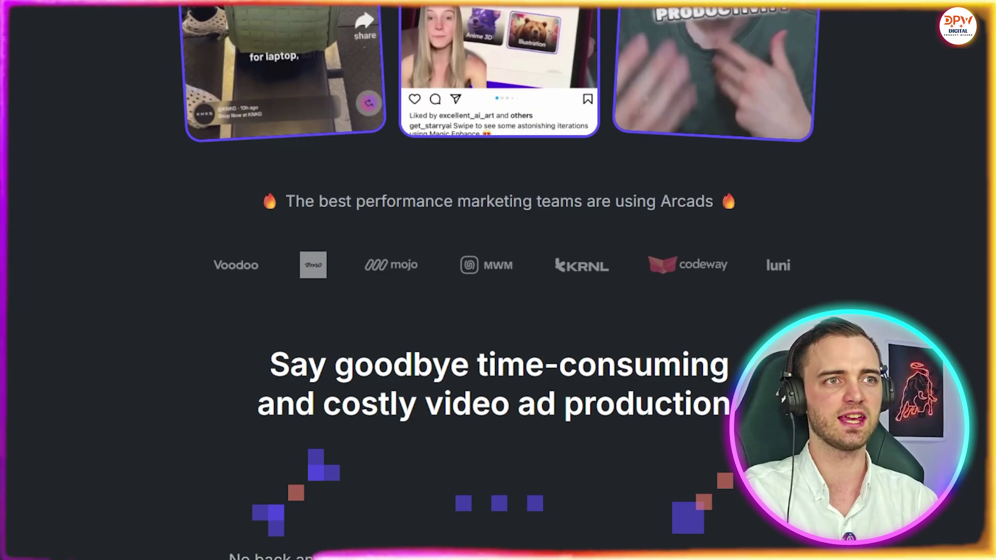
pyautogui.scroll(-6, 499, 281)
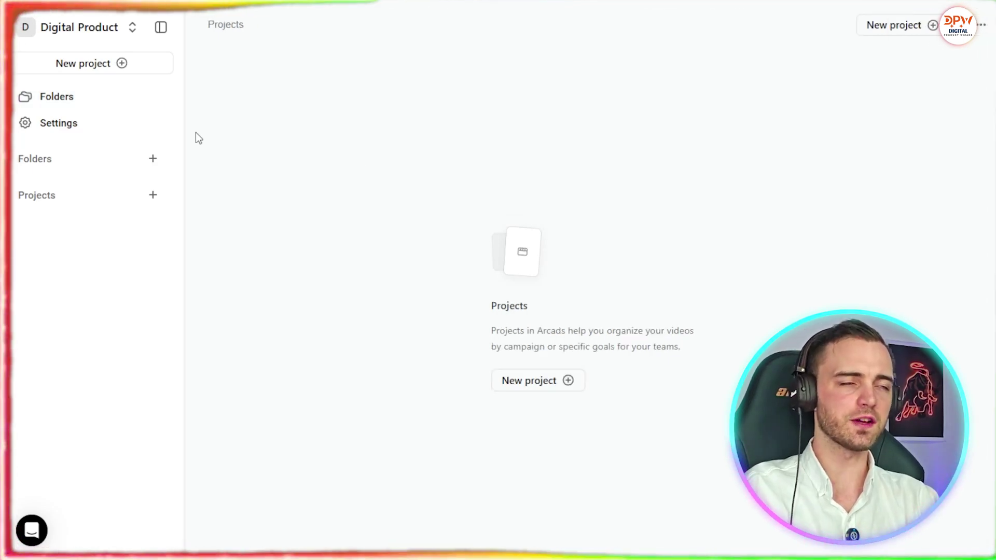
# Create a new project and leave its generation mode on Talking Actors
pyautogui.click(92, 69)
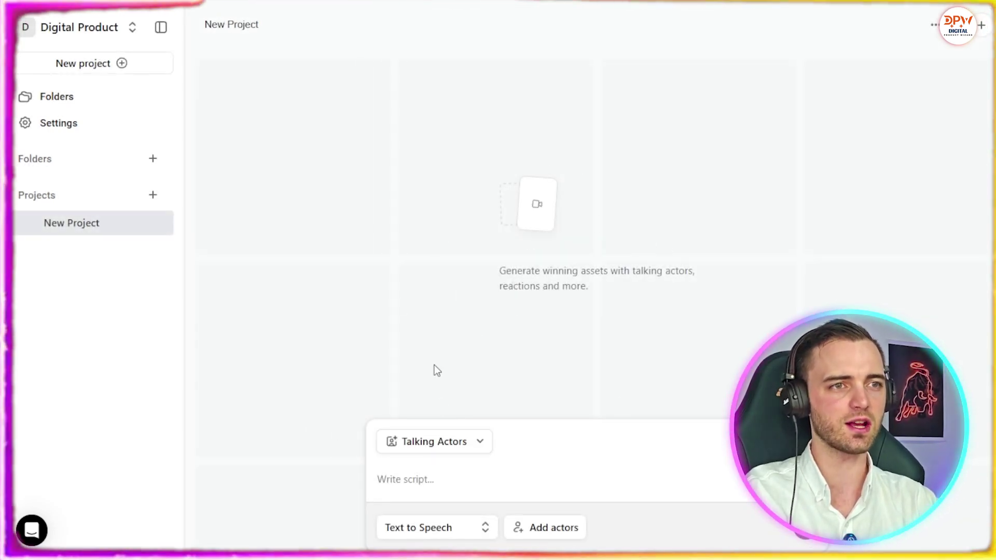
pyautogui.click(474, 445)
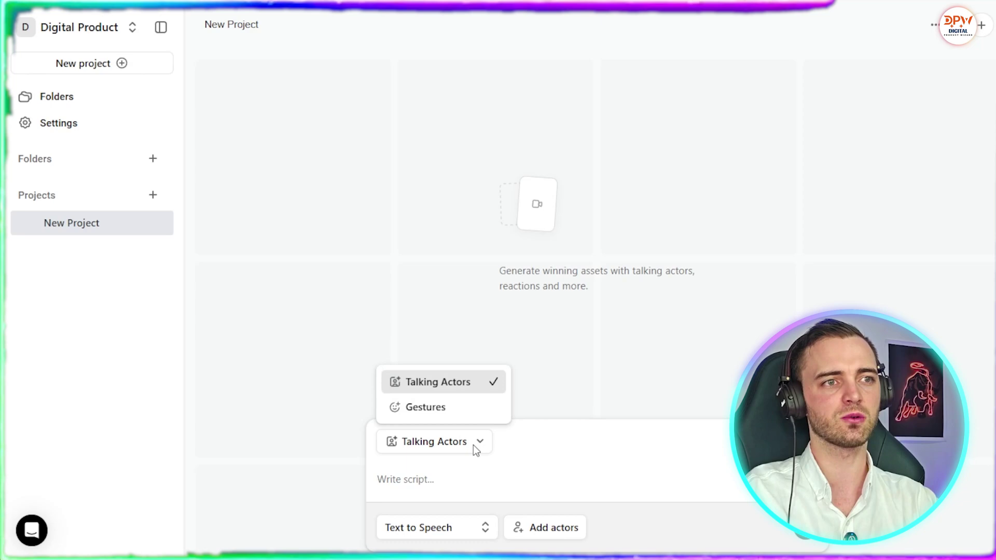
pyautogui.click(474, 445)
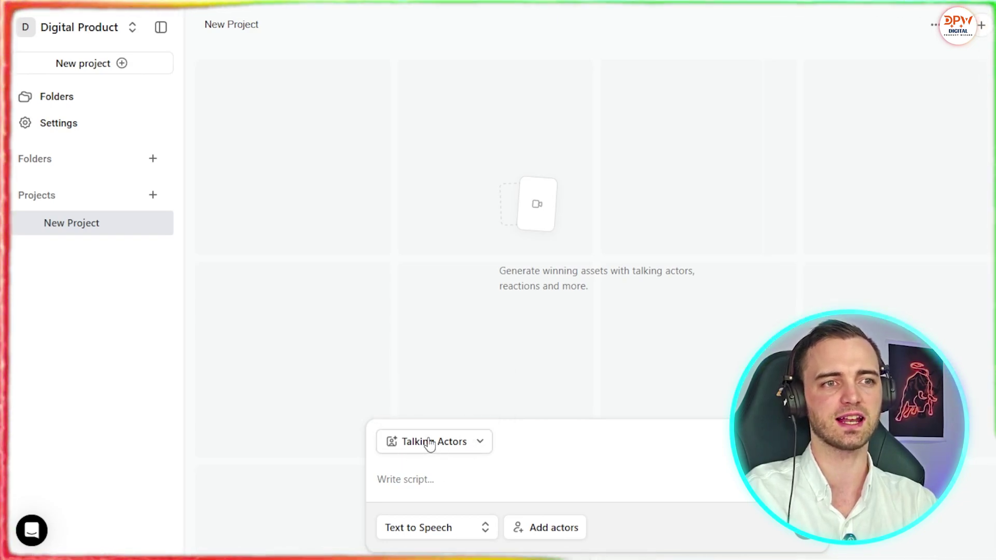
# Browse the actor picker grid, then choose Create actor with the Upload picture option
pyautogui.click(547, 529)
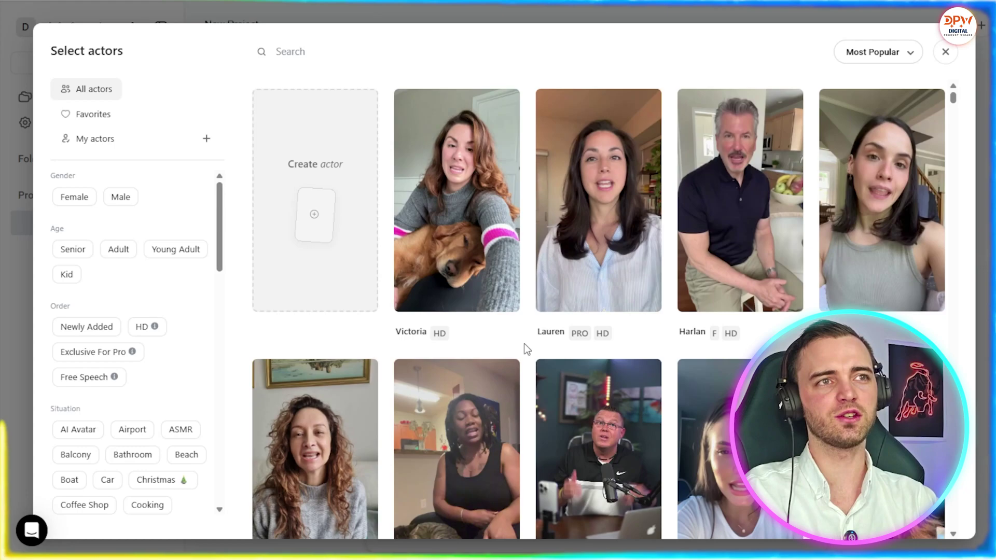
pyautogui.scroll(-10, 524, 344)
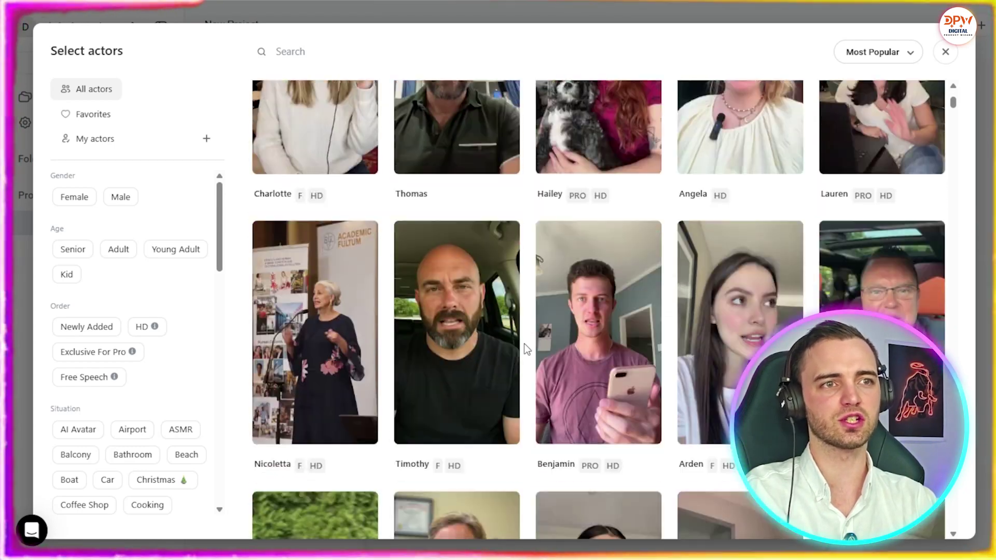
pyautogui.scroll(-12, 525, 343)
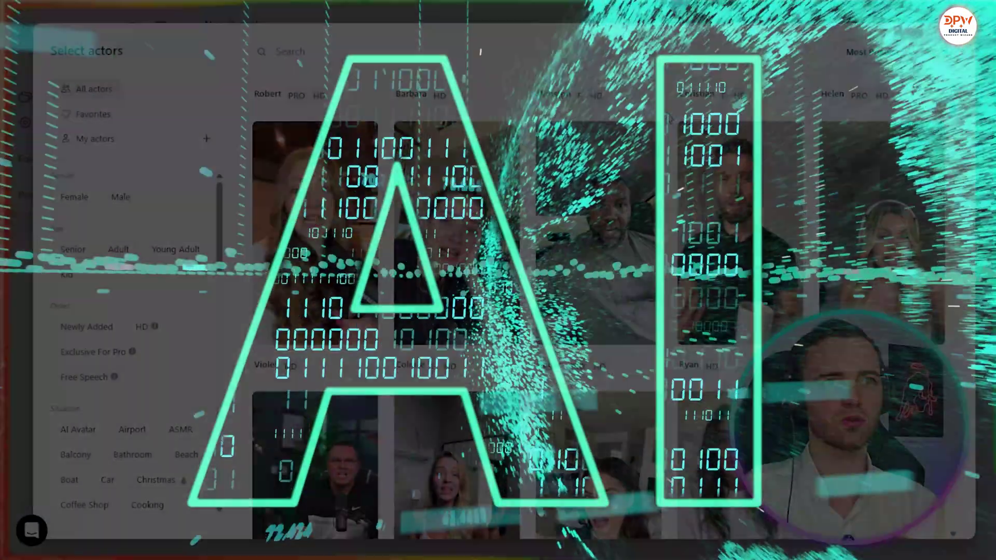
pyautogui.scroll(-4, 669, 115)
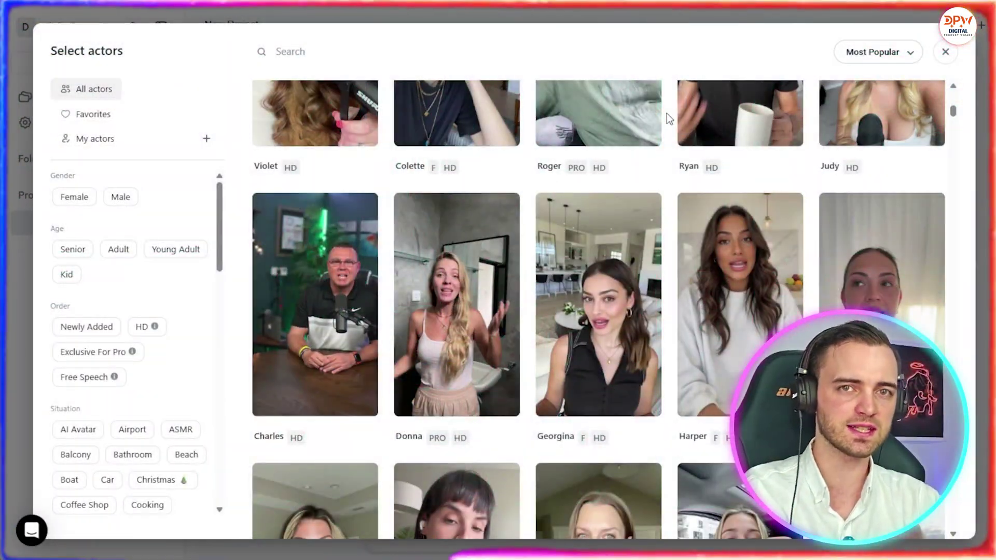
pyautogui.scroll(3, 668, 119)
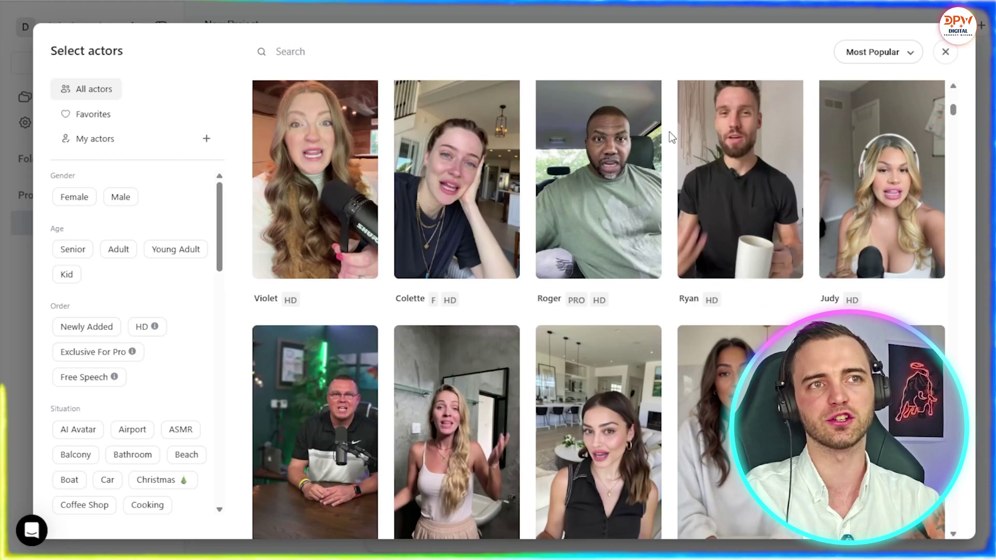
pyautogui.scroll(-5, 669, 132)
pyautogui.scroll(-6, 670, 132)
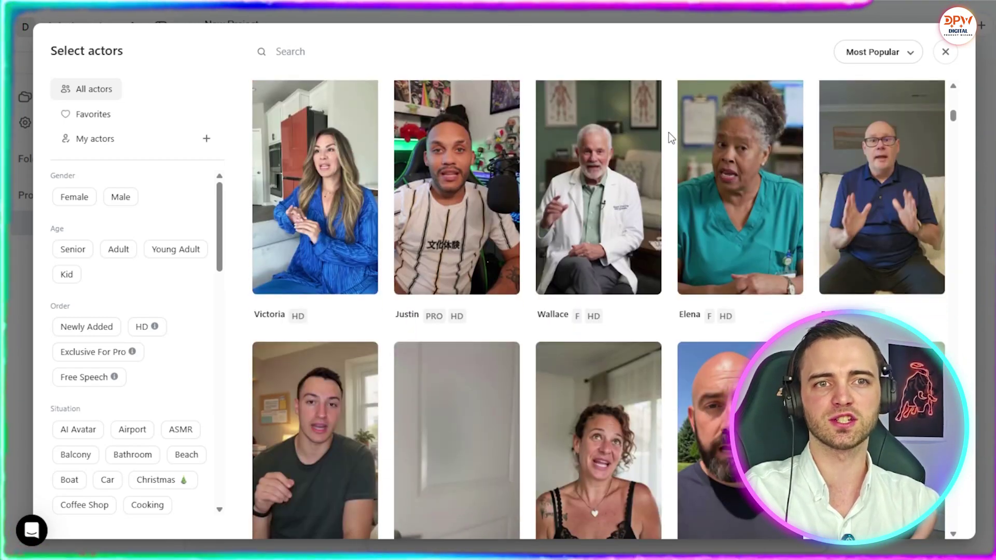
pyautogui.scroll(10, 669, 136)
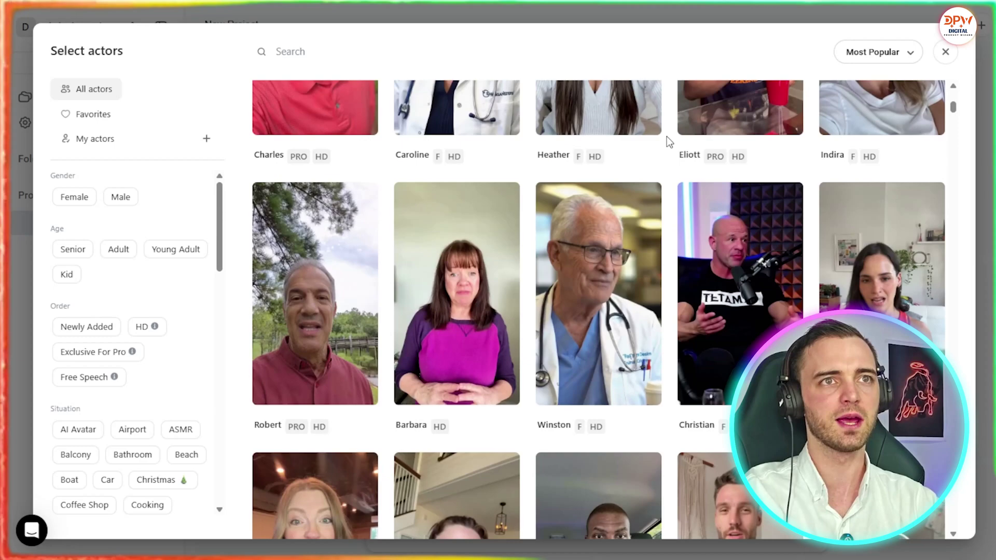
pyautogui.scroll(10, 668, 136)
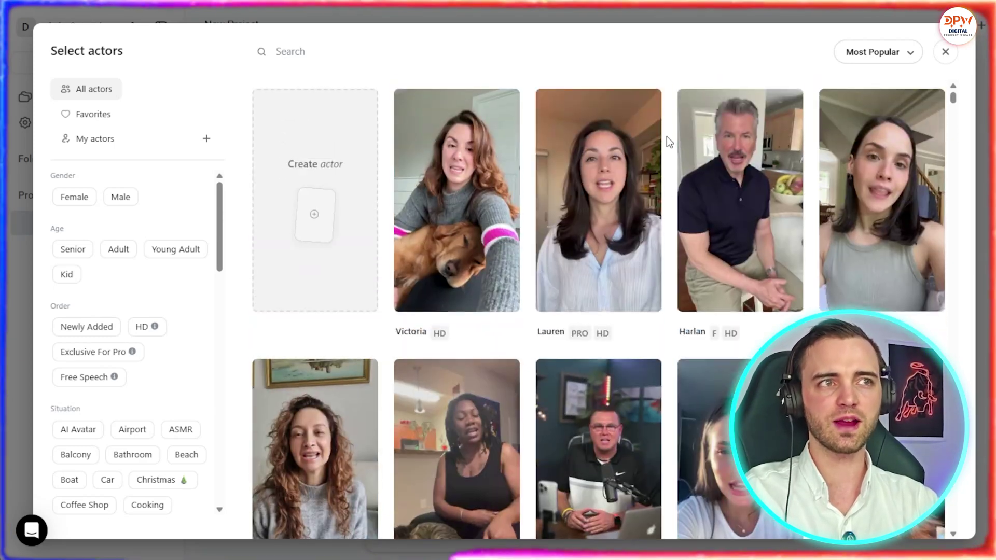
pyautogui.click(316, 214)
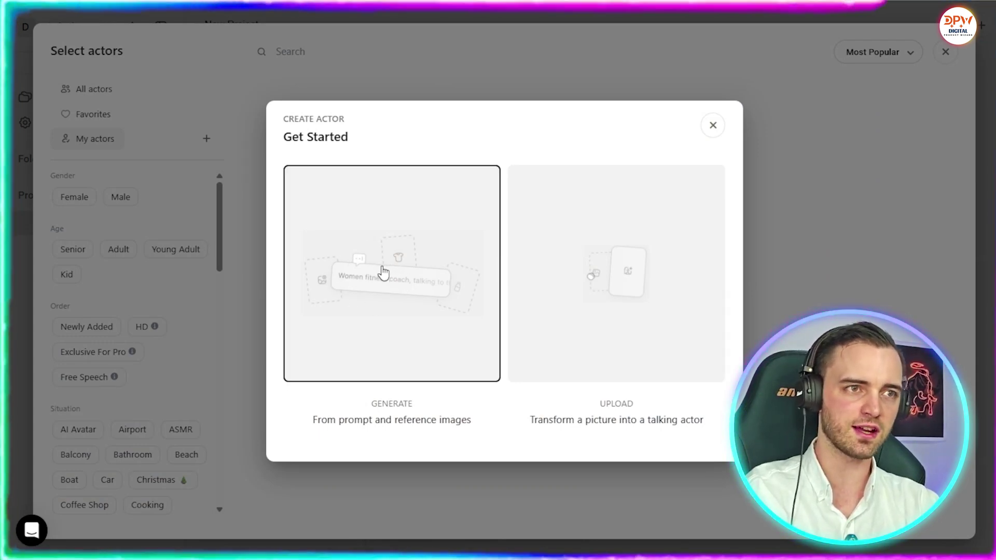
pyautogui.click(595, 262)
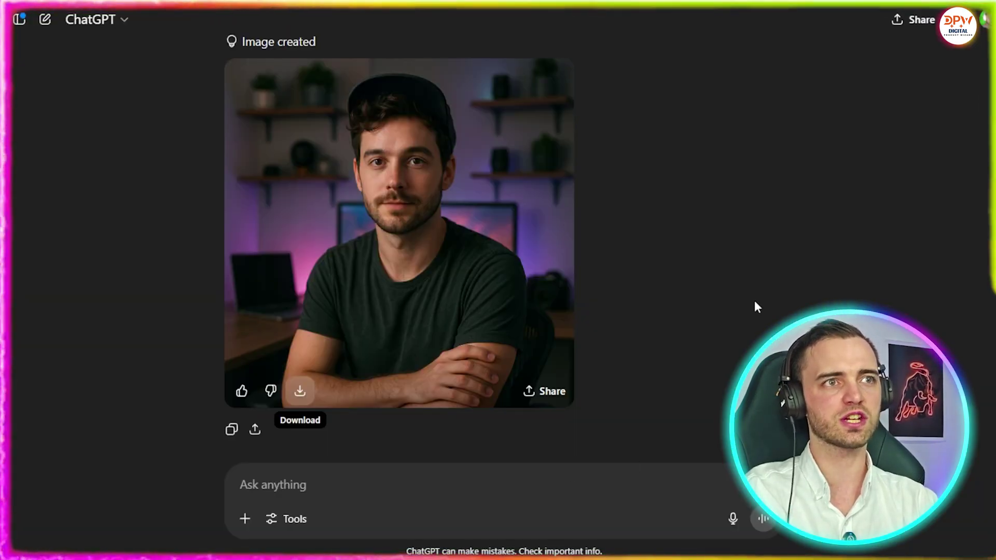
pyautogui.scroll(1, 716, 294)
pyautogui.scroll(2, 676, 286)
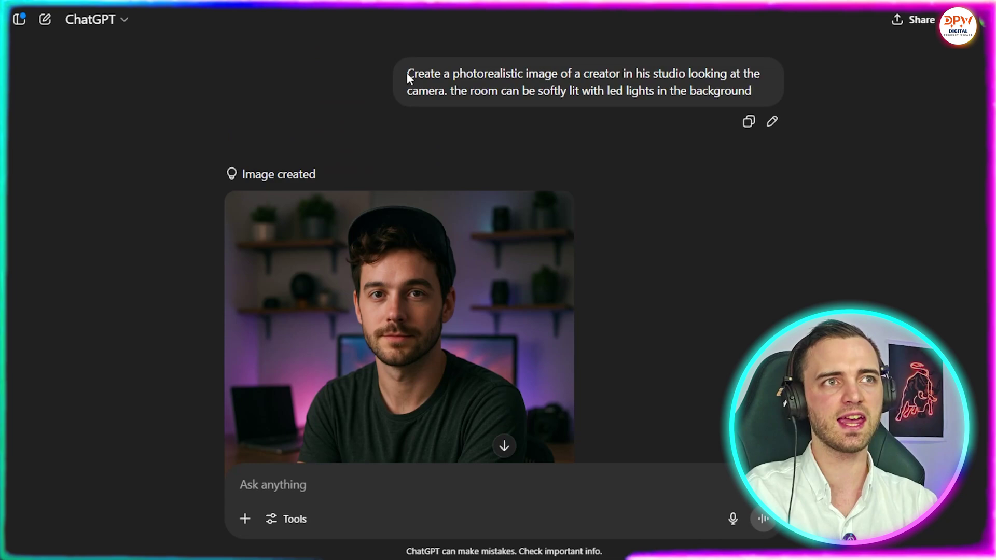
pyautogui.moveTo(407, 74); pyautogui.dragTo(760, 96)
pyautogui.click(759, 97)
pyautogui.scroll(-3, 740, 313)
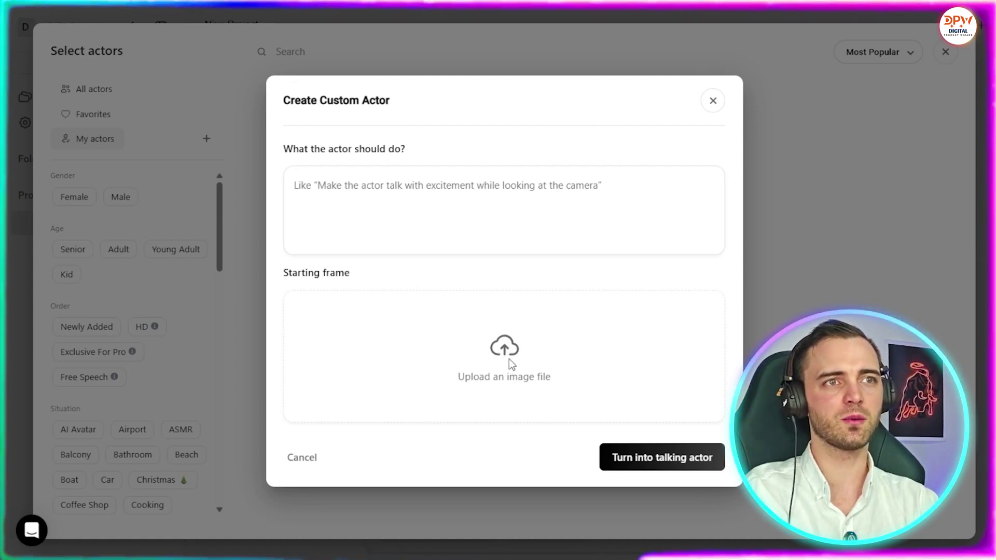
# Upload the creator portrait with a high-energy talk-to-camera instruction and confirm generation for 2 credits
pyautogui.click(509, 359)
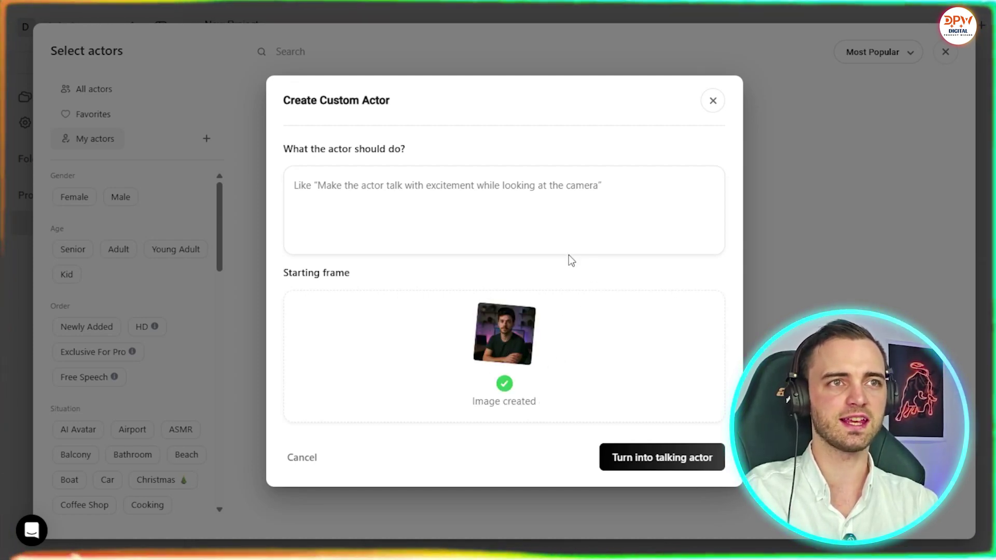
pyautogui.click(452, 194)
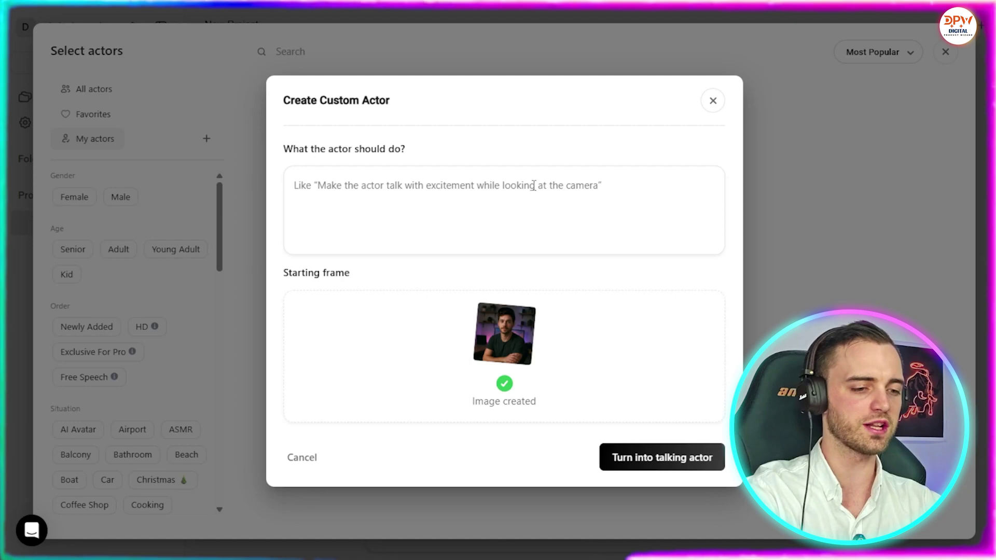
pyautogui.write('make the actor talk at the camera with high energy')
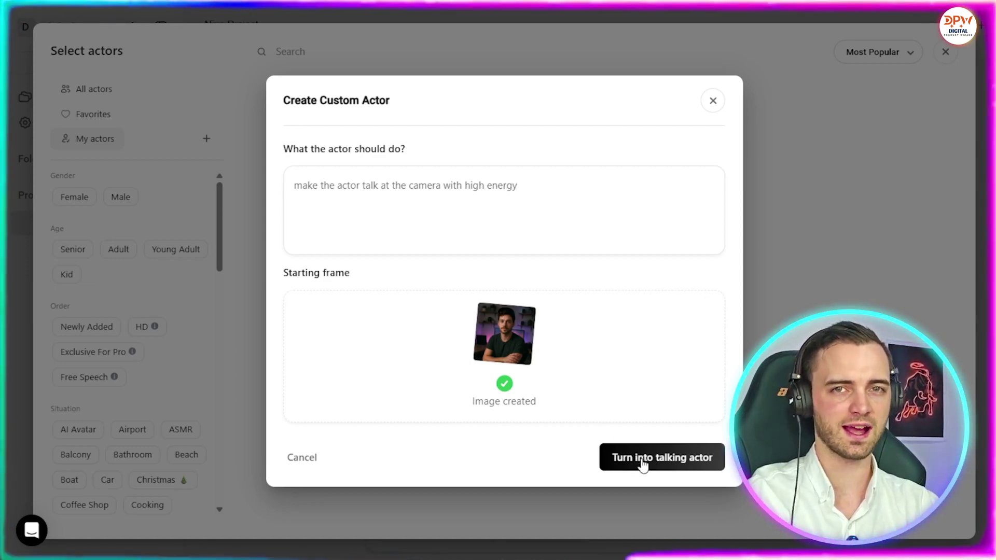
pyautogui.click(644, 462)
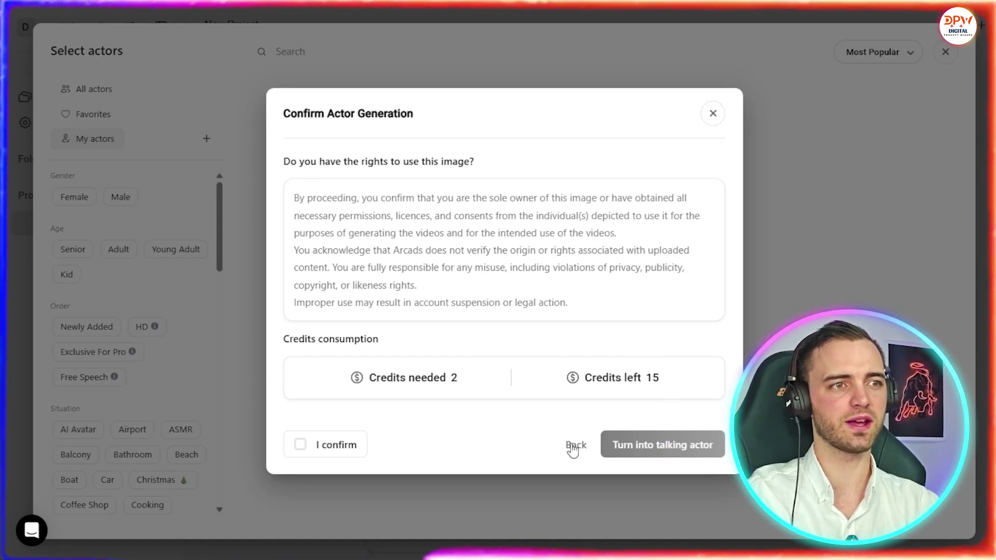
pyautogui.click(300, 447)
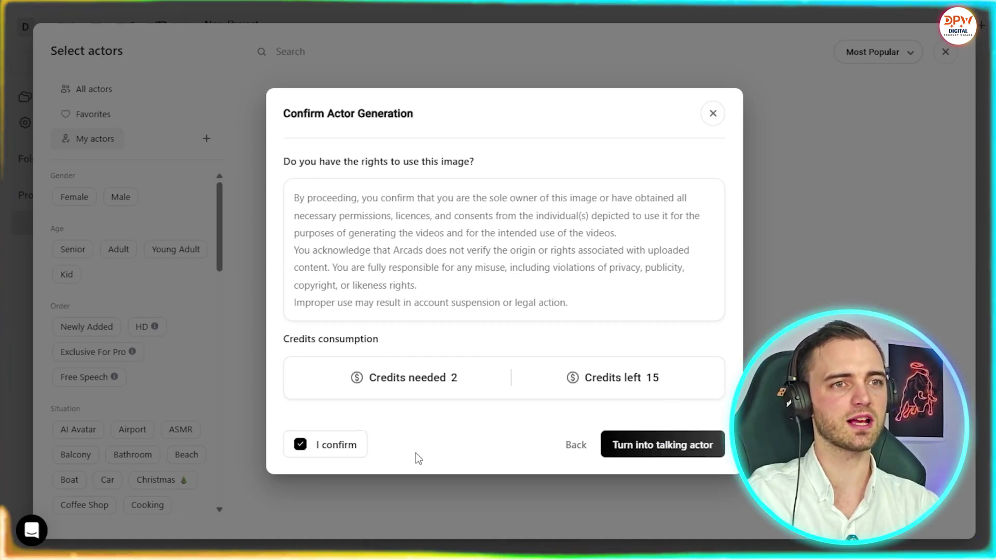
pyautogui.click(673, 449)
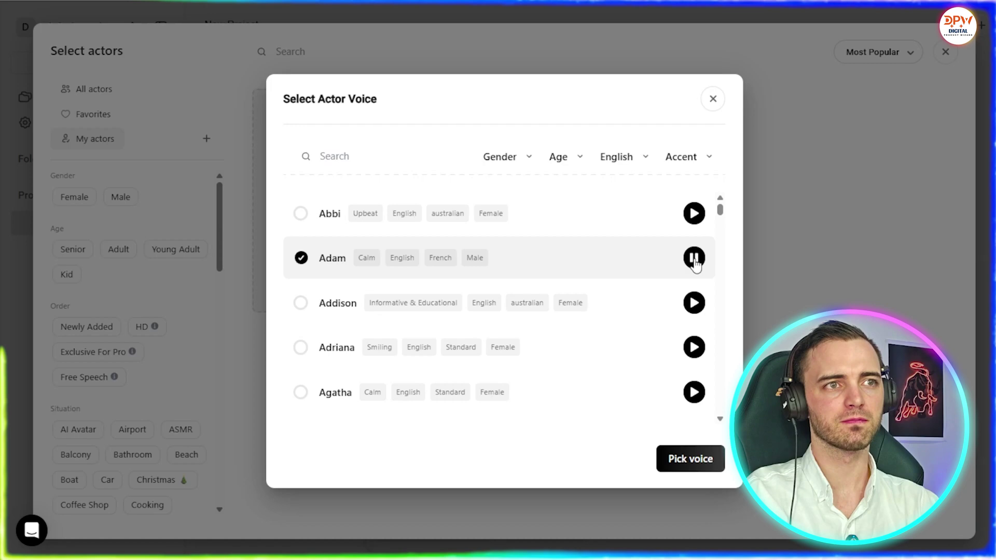
# Preview the Adam, Aiden and Albert voices, then pick the casual Australian Aiden voice
pyautogui.click(694, 258)
pyautogui.scroll(-3, 616, 258)
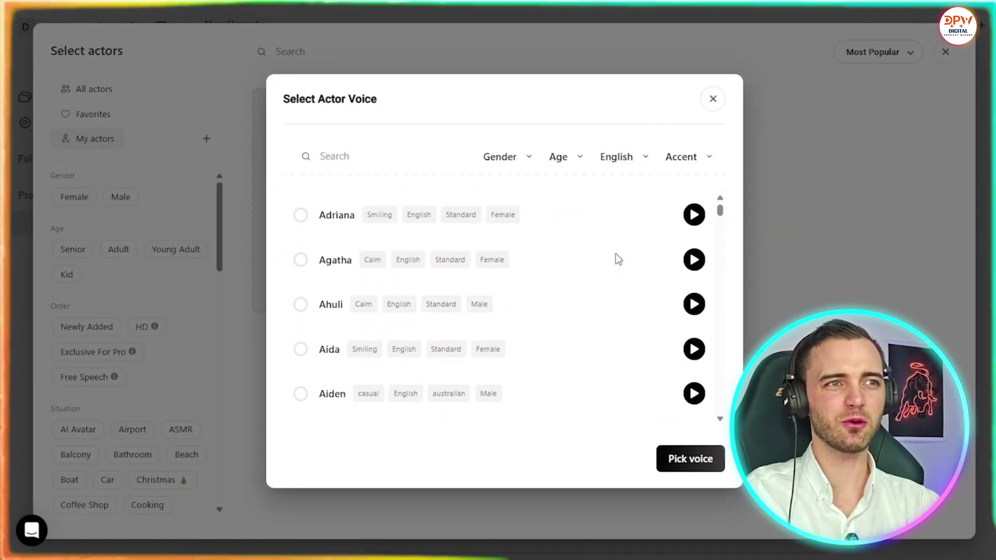
pyautogui.scroll(-2, 614, 260)
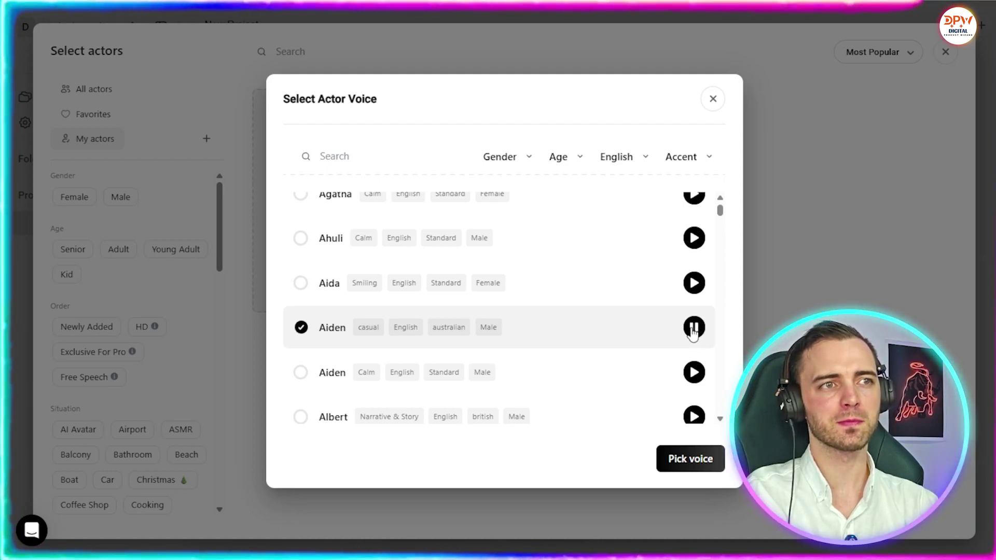
pyautogui.click(693, 328)
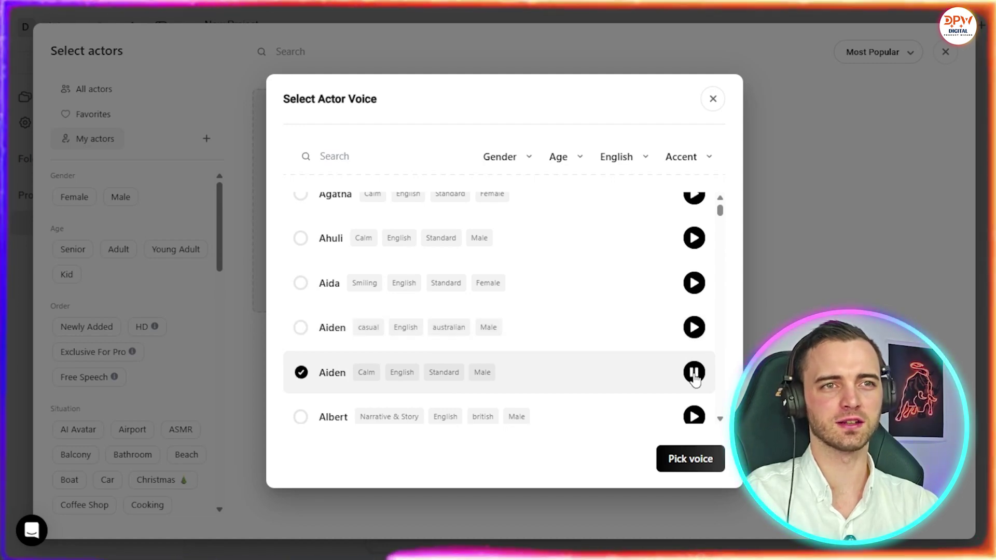
pyautogui.click(696, 417)
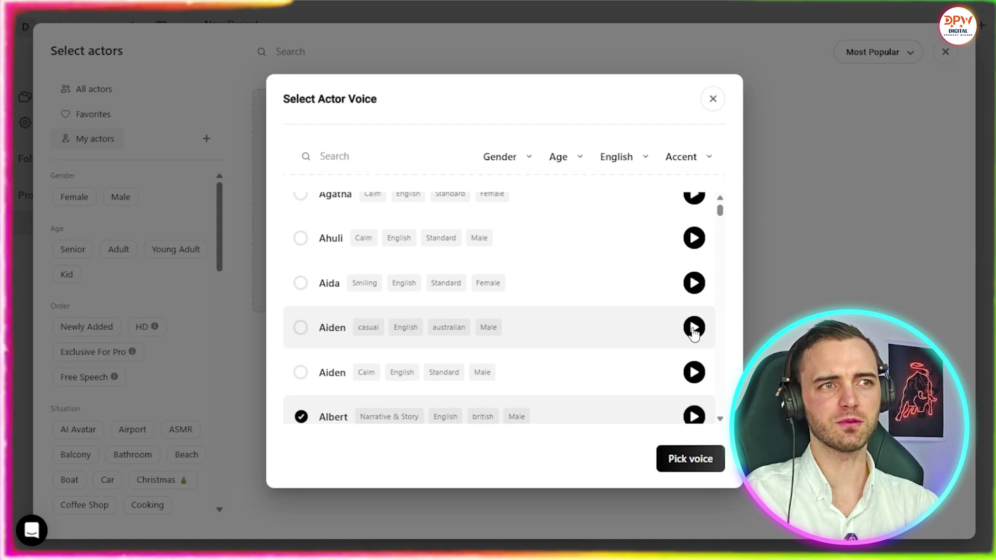
pyautogui.click(694, 328)
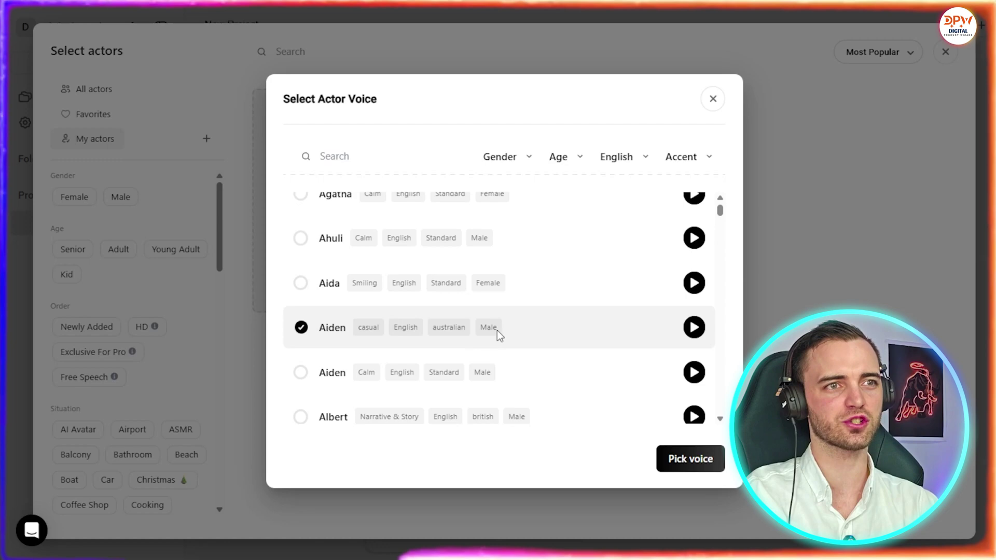
pyautogui.click(694, 463)
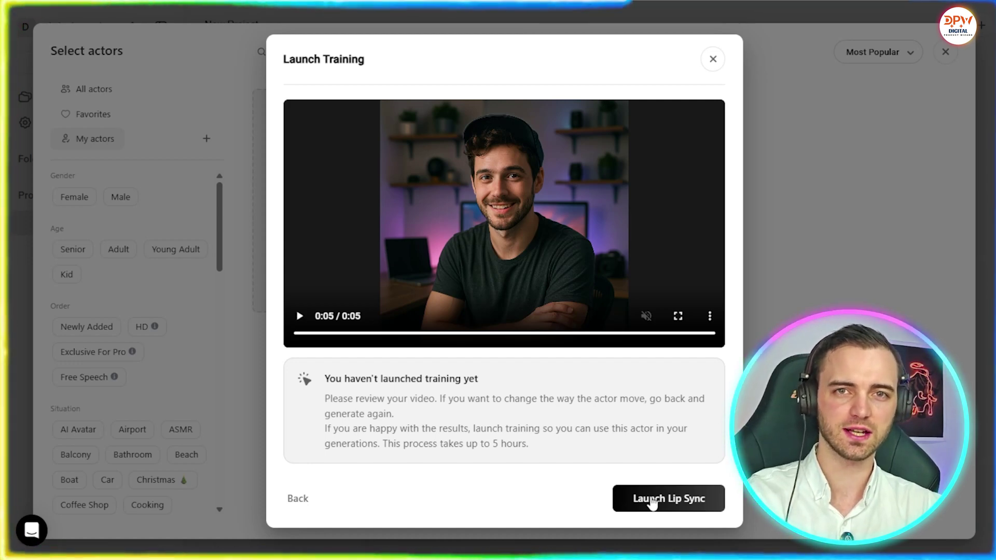
# Launch lip-sync training and add the new custom actor Aiden to the project
pyautogui.click(652, 500)
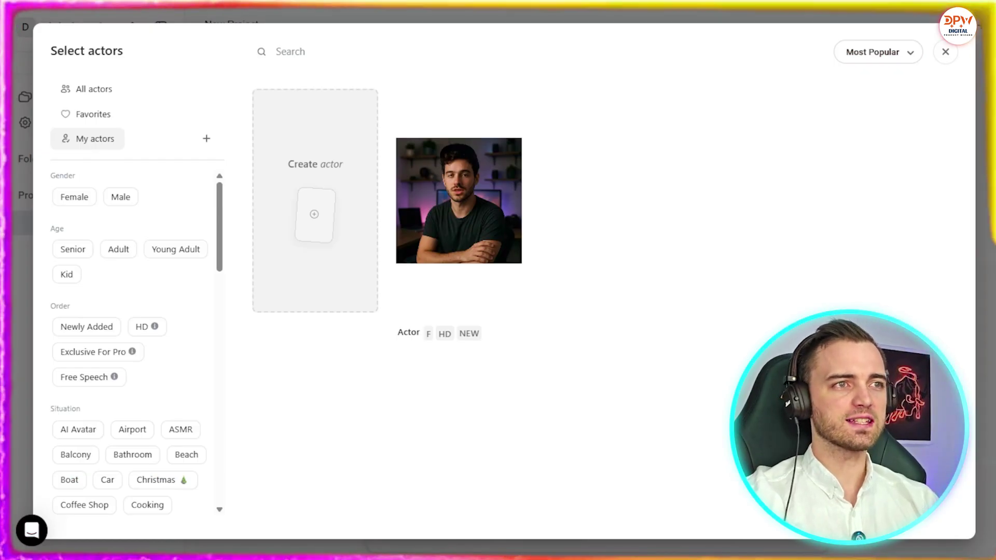
pyautogui.moveTo(459, 201)
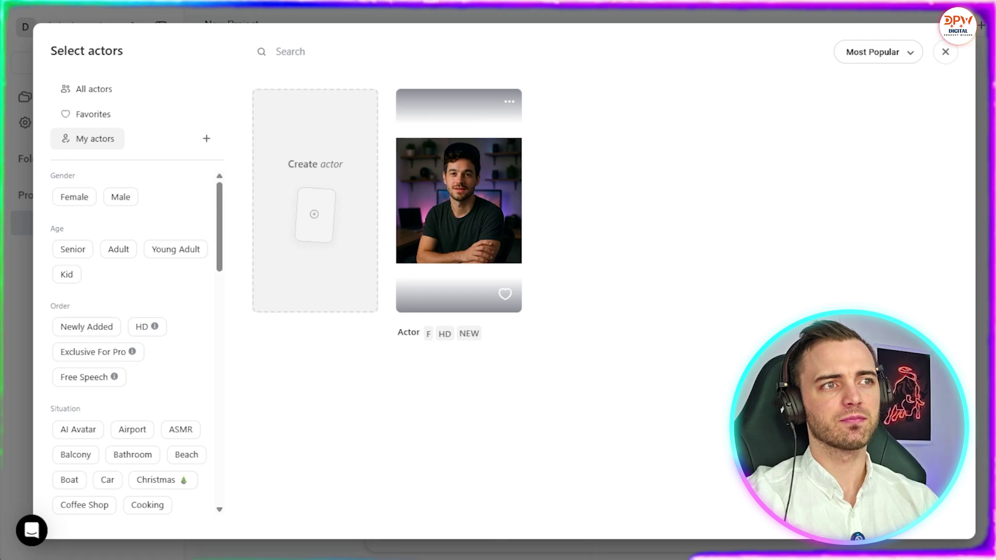
pyautogui.click(469, 229)
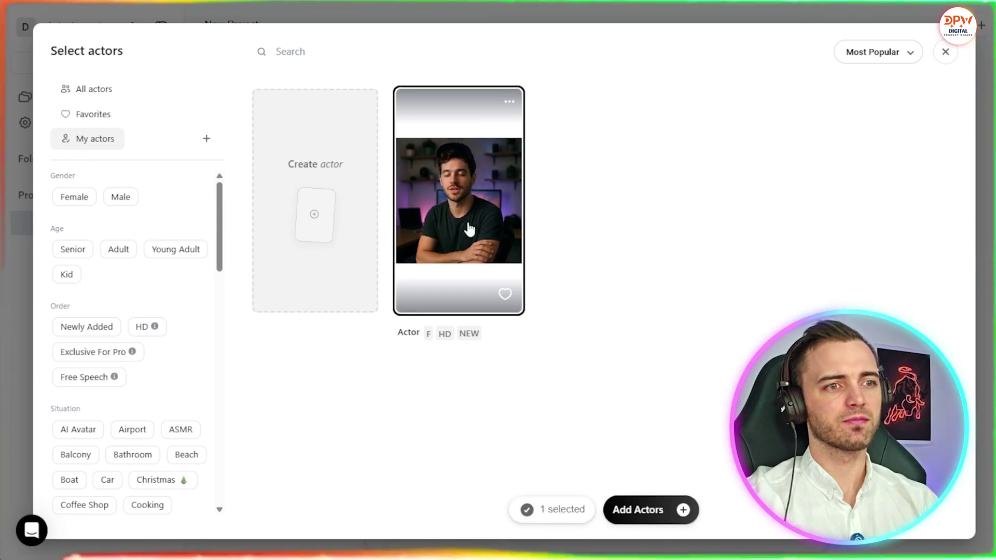
pyautogui.click(640, 511)
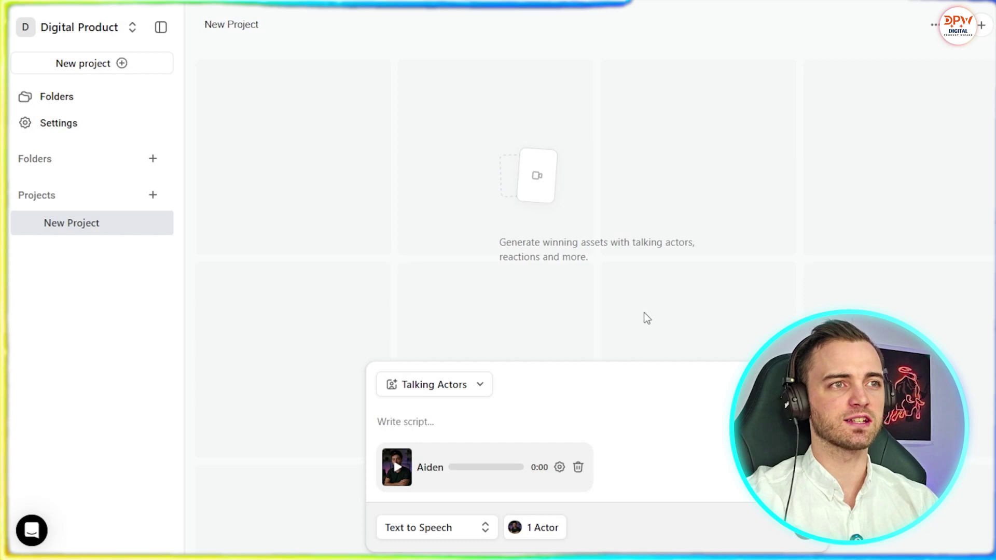
pyautogui.click(437, 420)
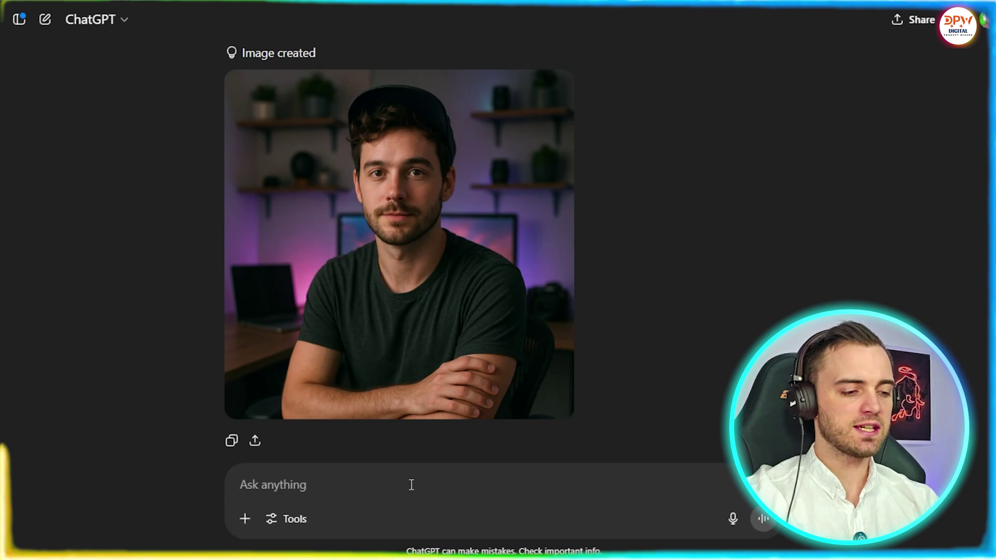
# Ask ChatGPT to 'Write a 1 minute script to sell a saas product' and select the reply
pyautogui.click(411, 485)
pyautogui.write('Write a 1 minute script to sell a saas product')
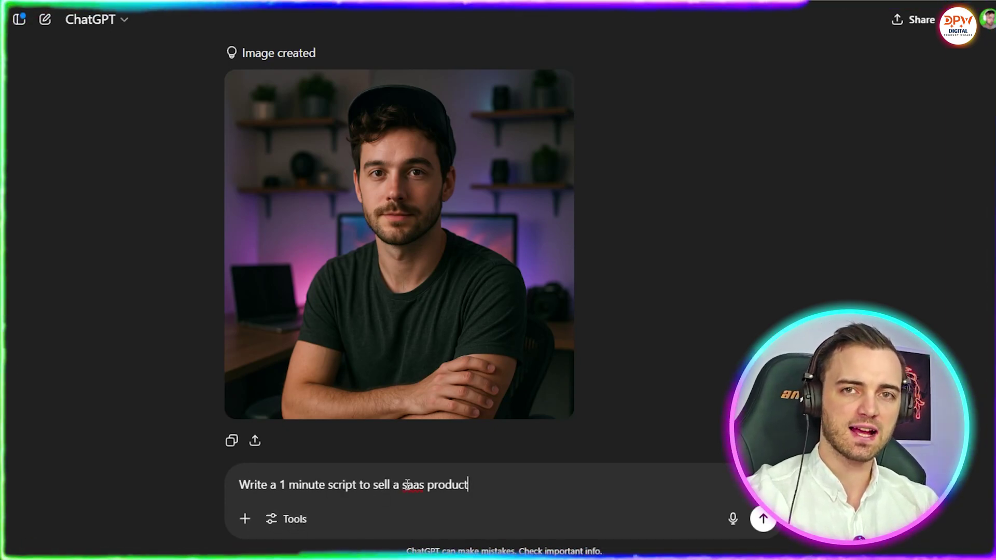
pyautogui.press('Return')
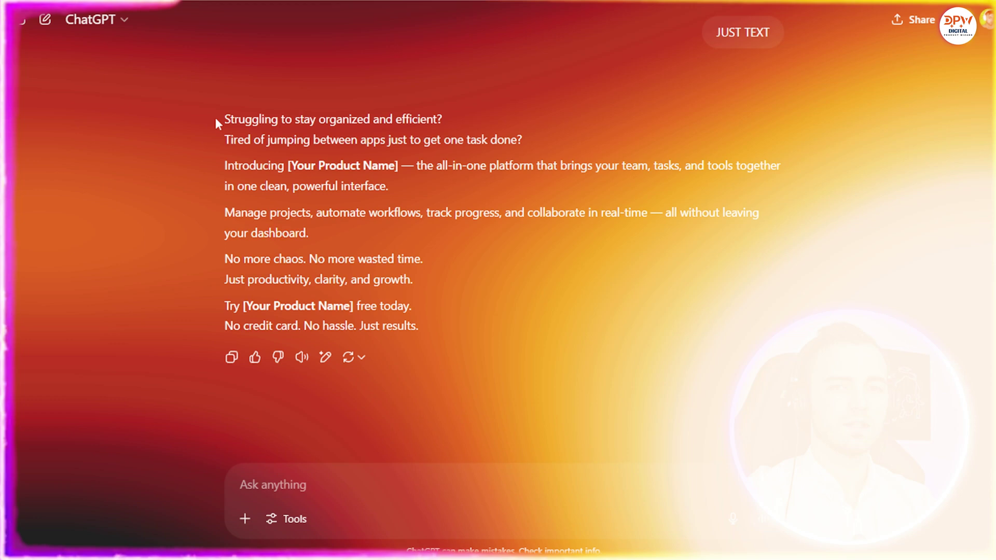
pyautogui.moveTo(222, 118); pyautogui.dragTo(472, 343)
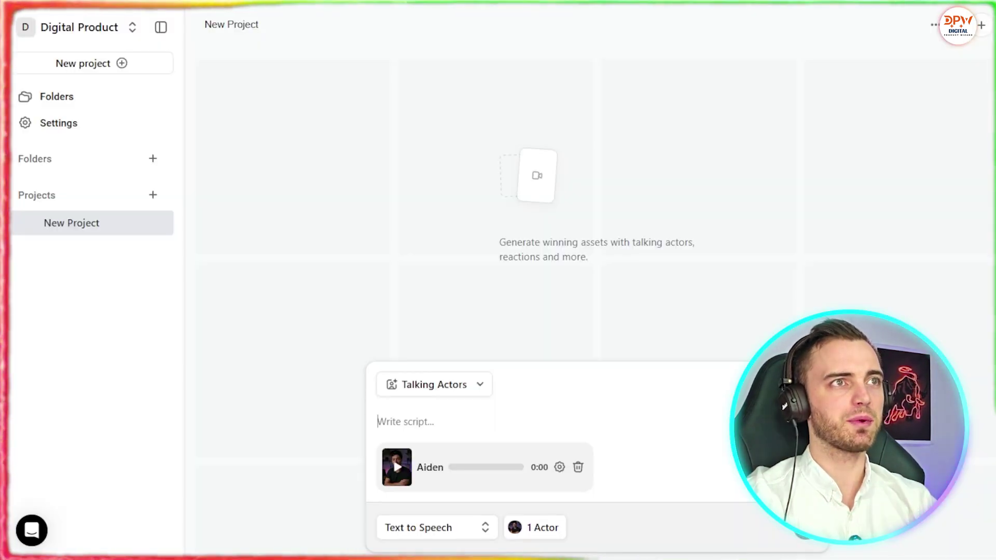
# Paste the sales script and replace the [Your Product Name] placeholder with 'Organise Now'
pyautogui.write('Struggling to stay organized and efficient? Tired of jumping between apps just to get one task done?  Introducing [Your Product Name] — the all-in-one platform that brings your team, tasks, and tools together in one clean, powerful interface.  Manage projects, automate workflows, track progress, and collaborate in real-time — without leaving your dashboard.  No more chaos. No more wasted time. Just productivity, clarity, and growth.  Try [Your Product Name] free today. No credit card. No hassle. Just results.')
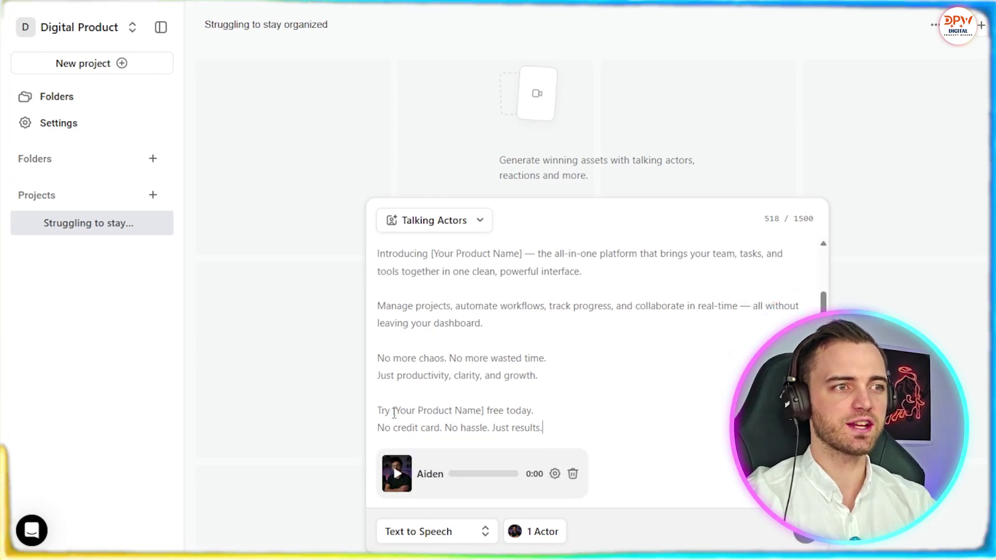
pyautogui.moveTo(391, 411); pyautogui.dragTo(483, 411)
pyautogui.write('Organise Now')
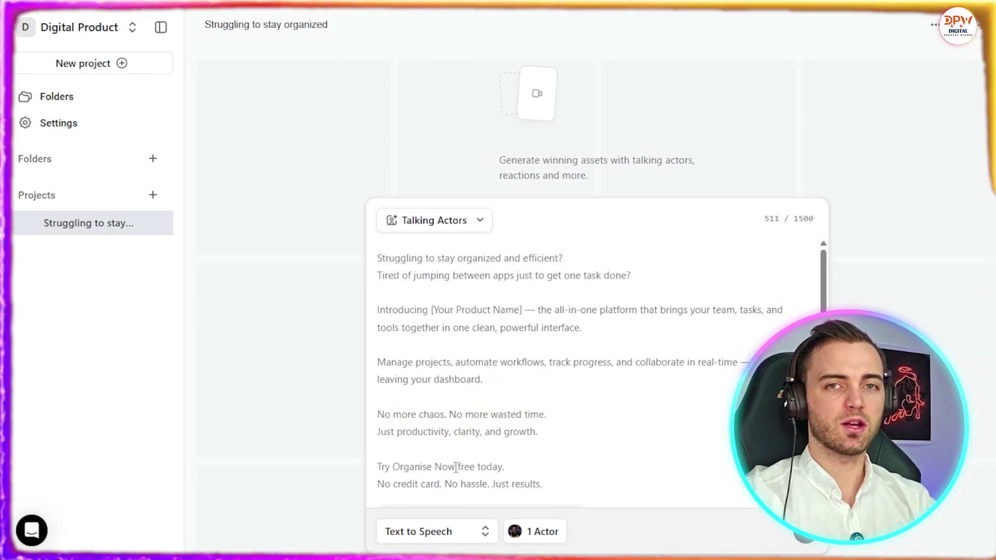
pyautogui.moveTo(456, 467); pyautogui.dragTo(393, 467)
pyautogui.click(391, 468)
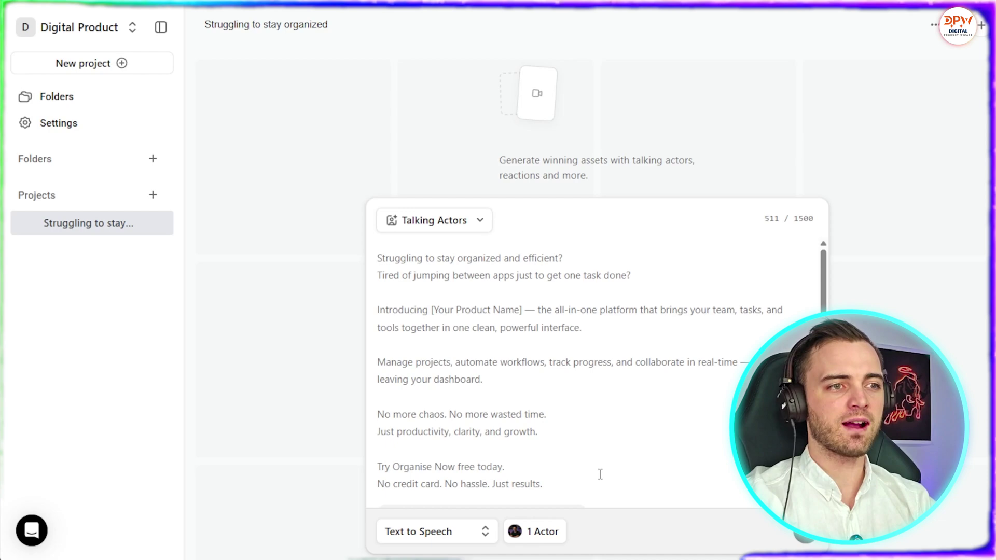
pyautogui.scroll(-1, 440, 467)
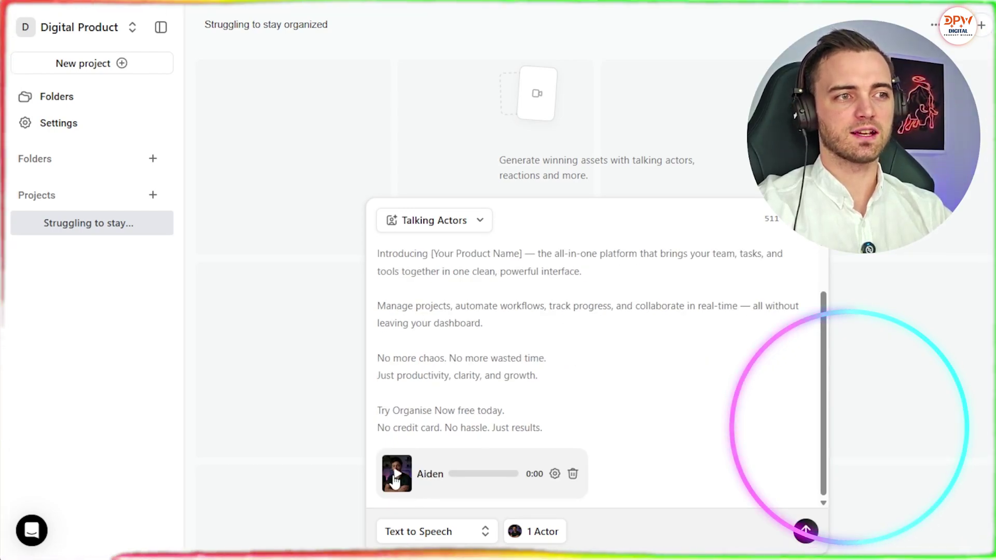
pyautogui.click(396, 480)
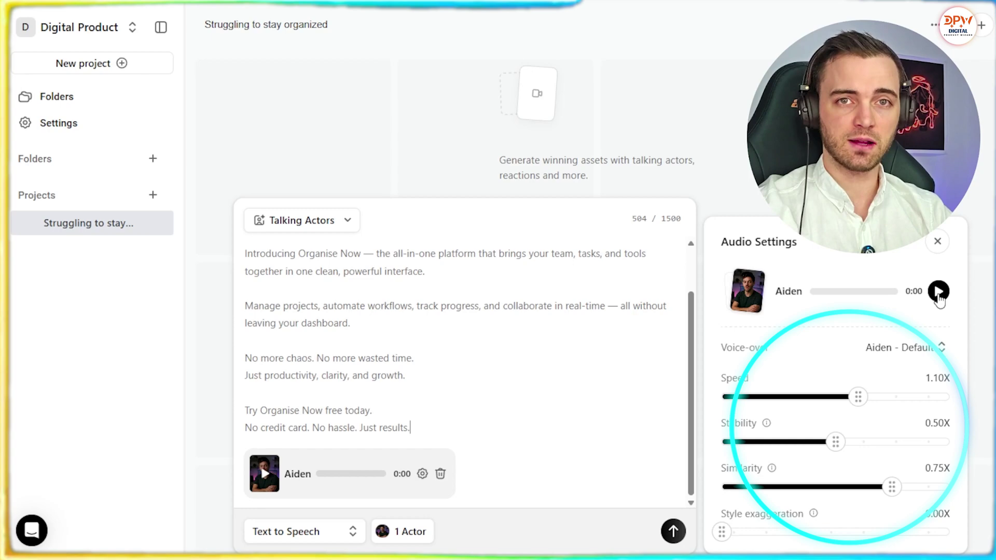
# Play the 32-second voiceover preview, then submit the script for video generation
pyautogui.click(939, 292)
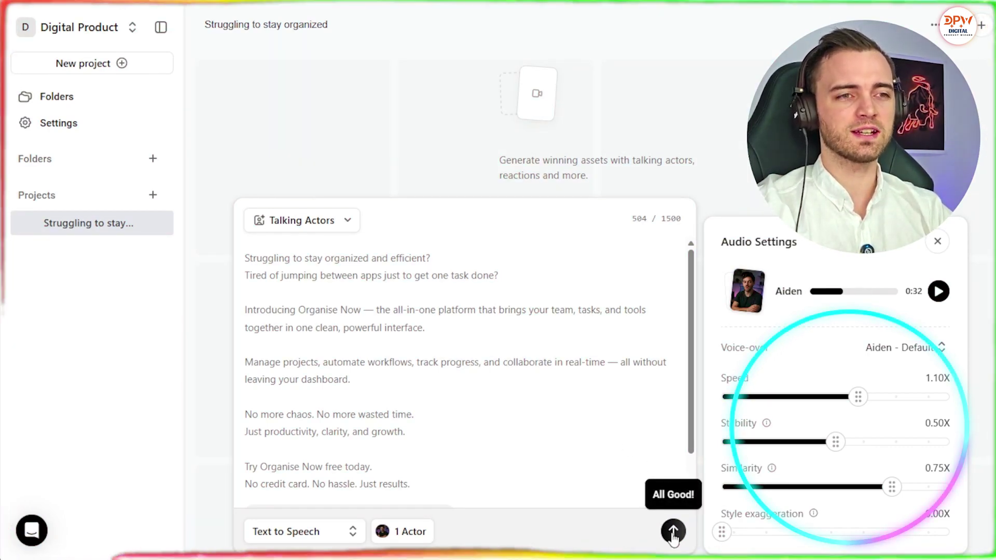
pyautogui.click(673, 532)
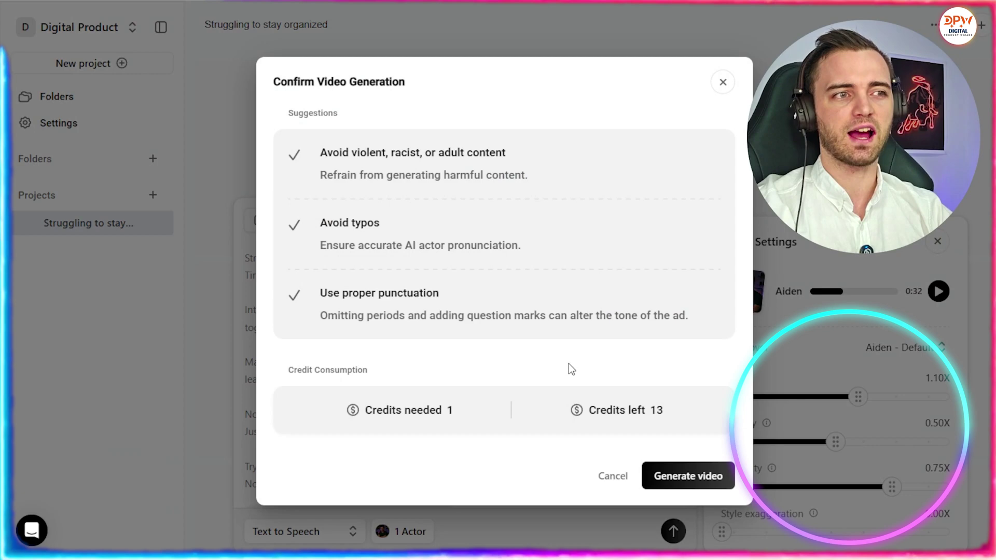
# Spend 1 credit to generate the video and scroll up to the finished clip
pyautogui.click(682, 479)
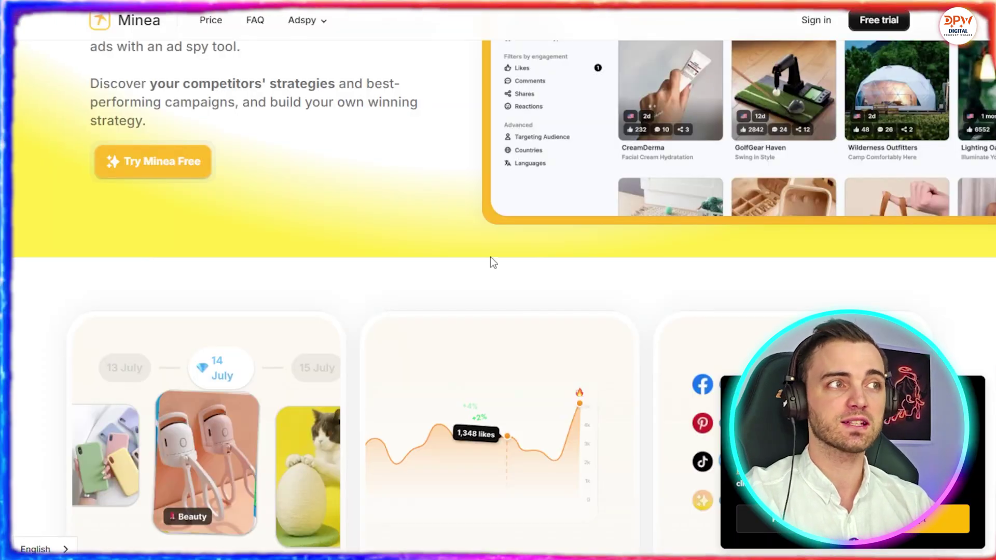
pyautogui.scroll(4, 491, 262)
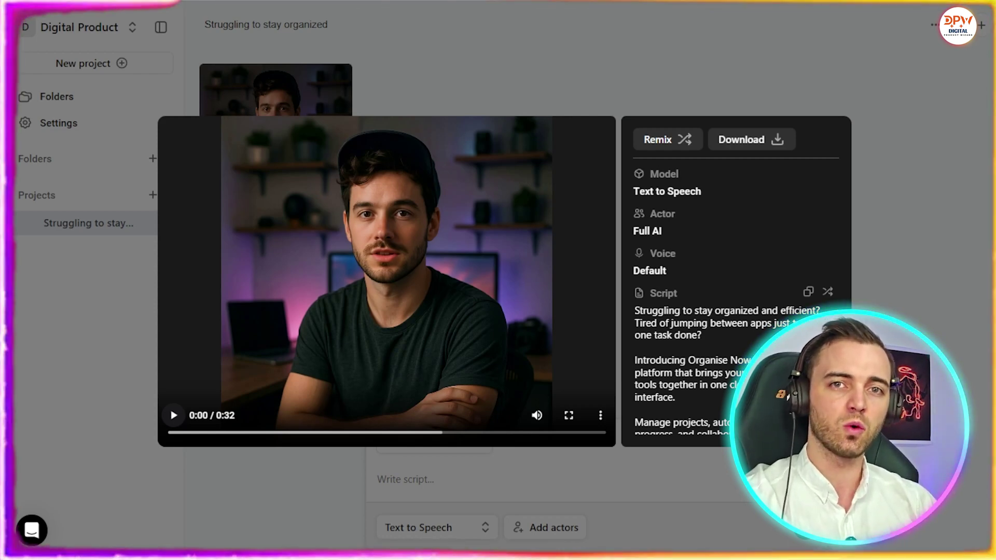
# Play the finished 32-second clip of the custom actor delivering the Organise Now sales script
pyautogui.click(173, 415)
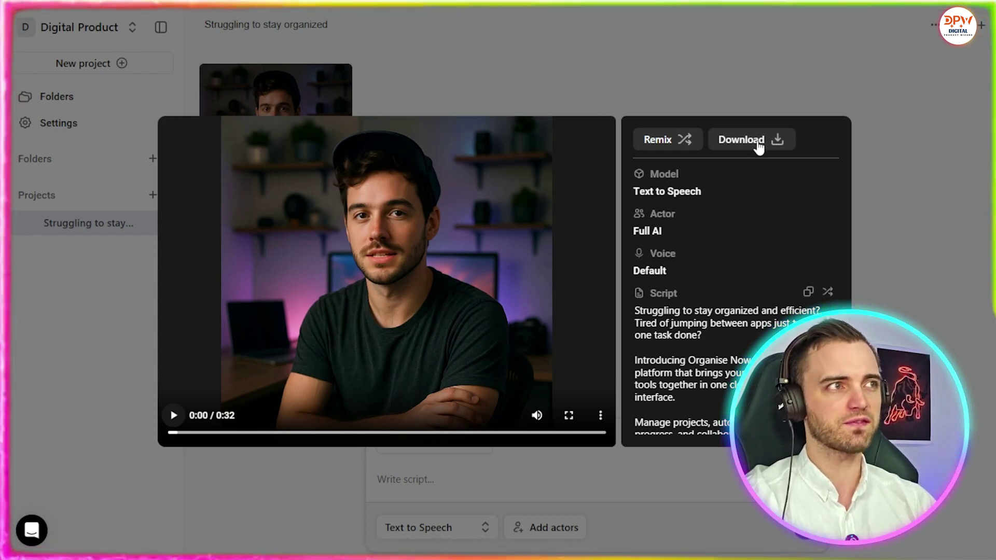
# Close the video preview, bring up the subscription plans, and highlight the Starter plan's US$110 price
pyautogui.click(527, 62)
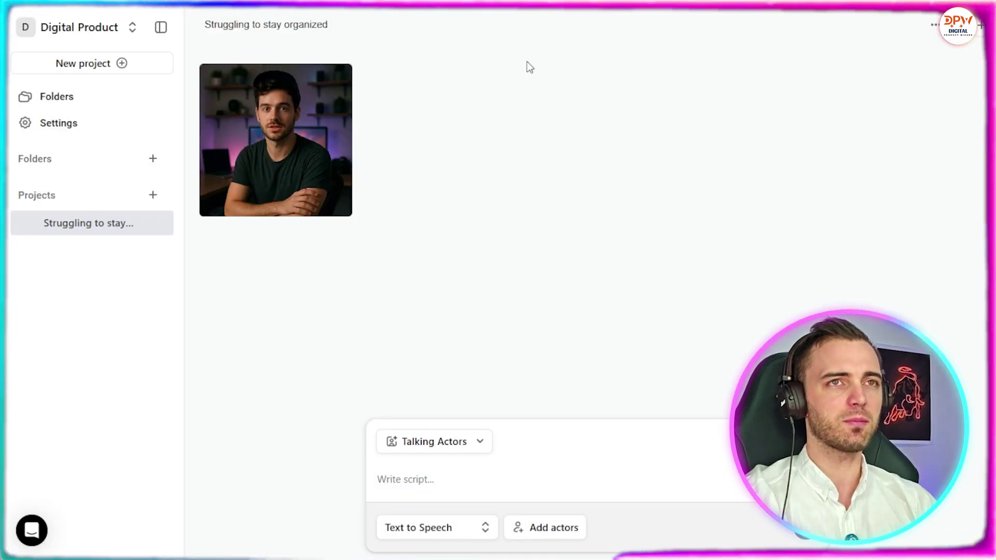
pyautogui.click(935, 25)
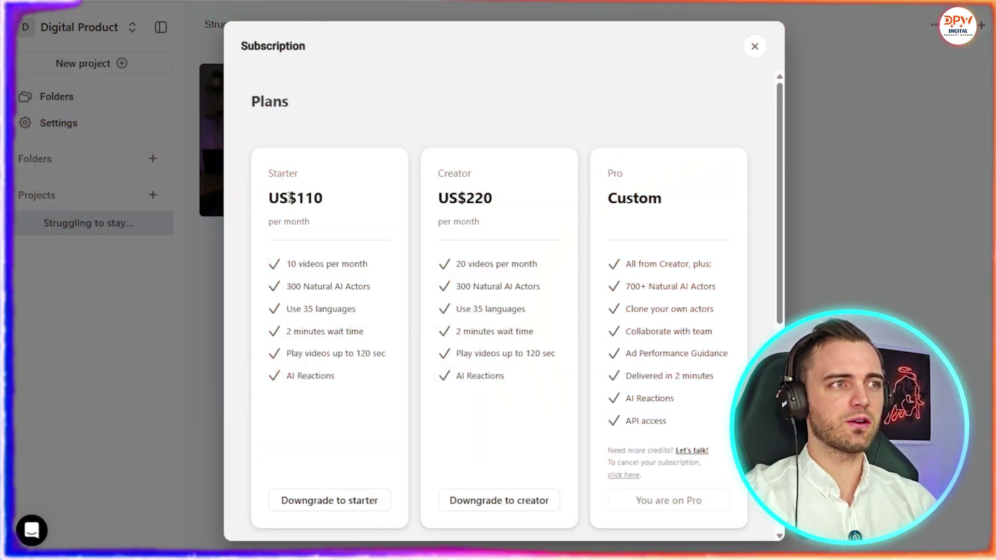
pyautogui.moveTo(289, 198); pyautogui.dragTo(323, 198)
pyautogui.click(323, 198)
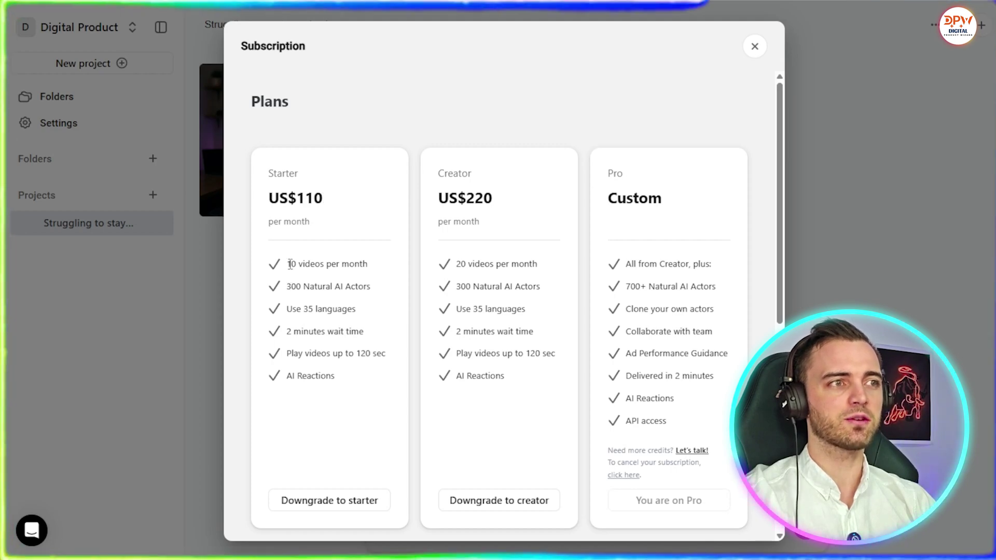
# Highlight the Starter plan features: 10 videos per month, 300 Natural AI Actors, 35 languages
pyautogui.moveTo(287, 264); pyautogui.dragTo(366, 264)
pyautogui.click(290, 286)
pyautogui.moveTo(289, 287); pyautogui.dragTo(371, 288)
pyautogui.click(371, 288)
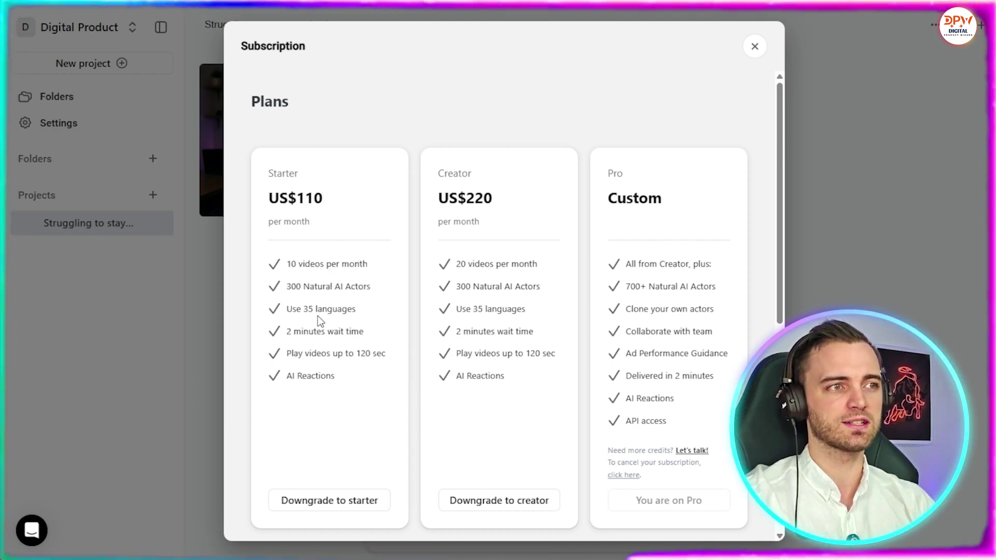
pyautogui.moveTo(304, 309); pyautogui.dragTo(354, 311)
pyautogui.click(354, 311)
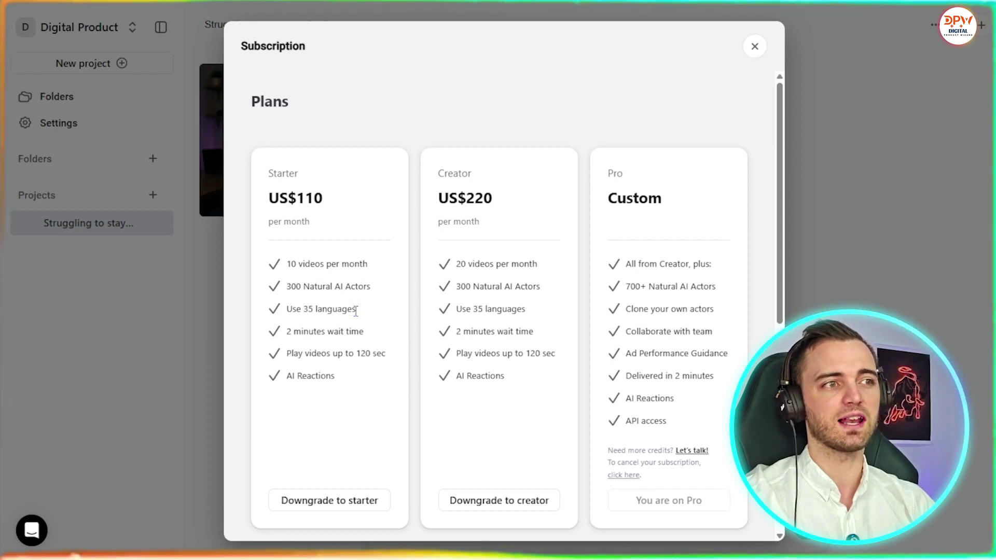